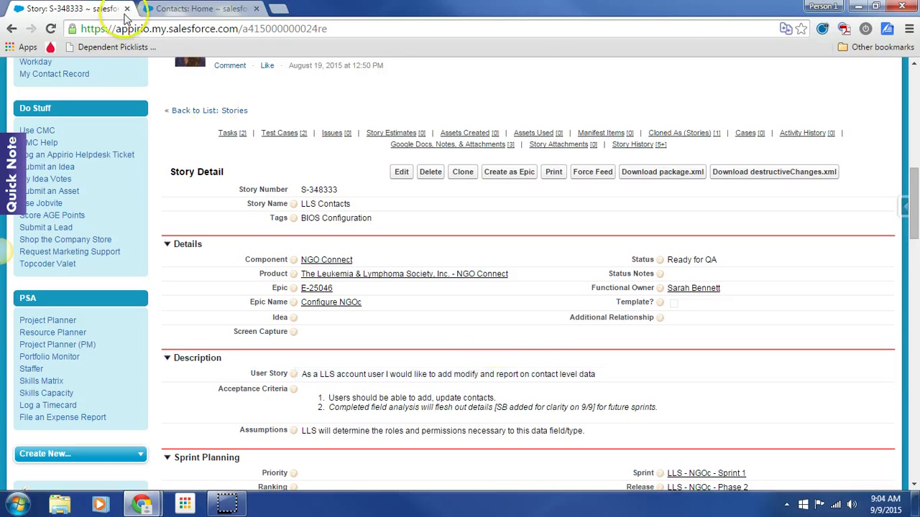
Start a new Household contact from the Contacts page and enter its last name
click(205, 10)
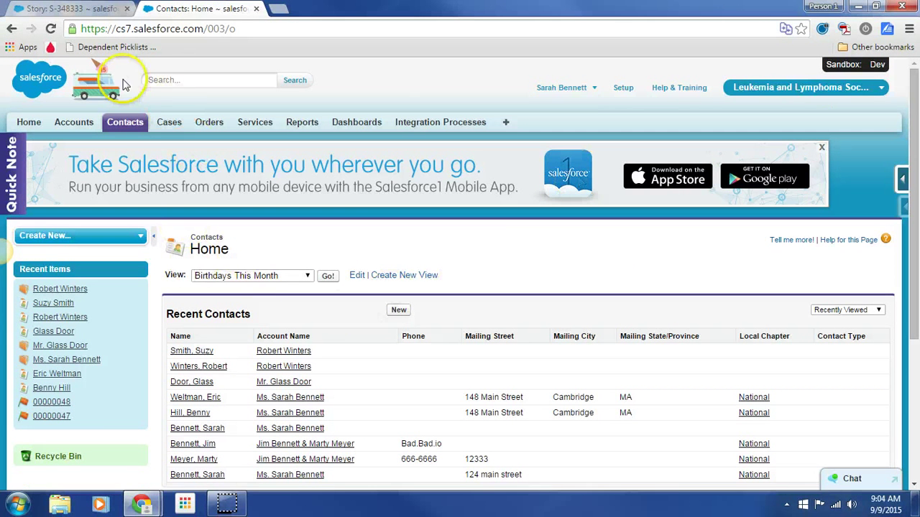
click(399, 310)
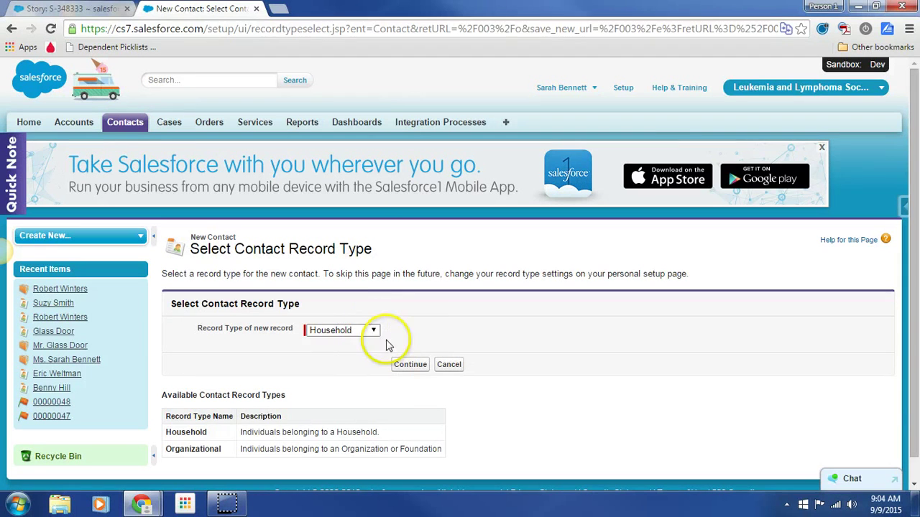
click(409, 365)
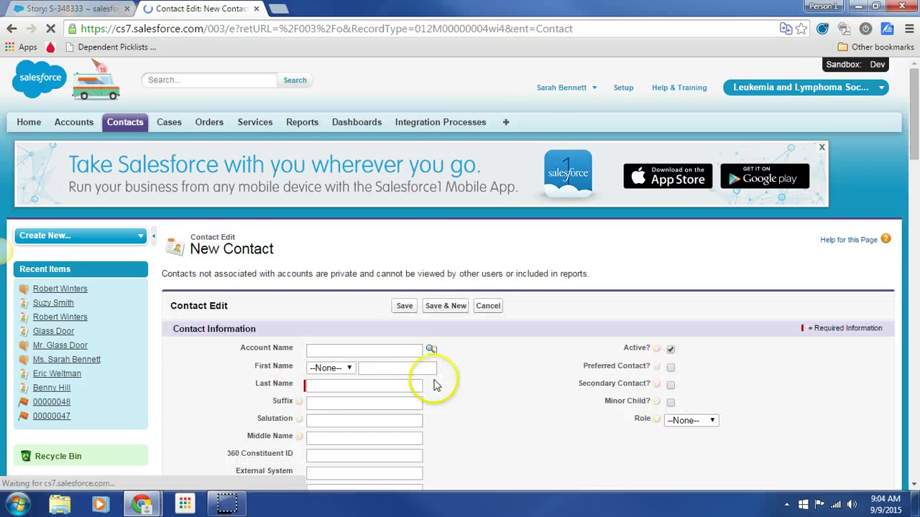
click(350, 383)
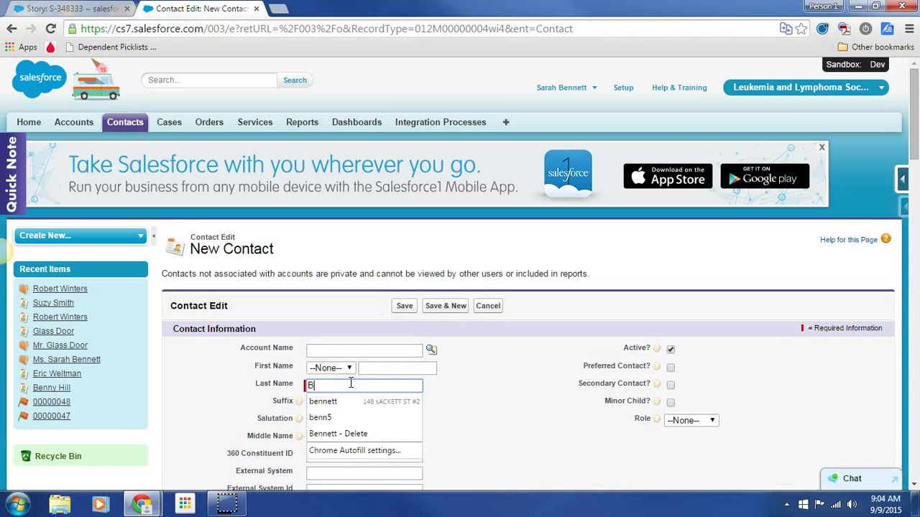
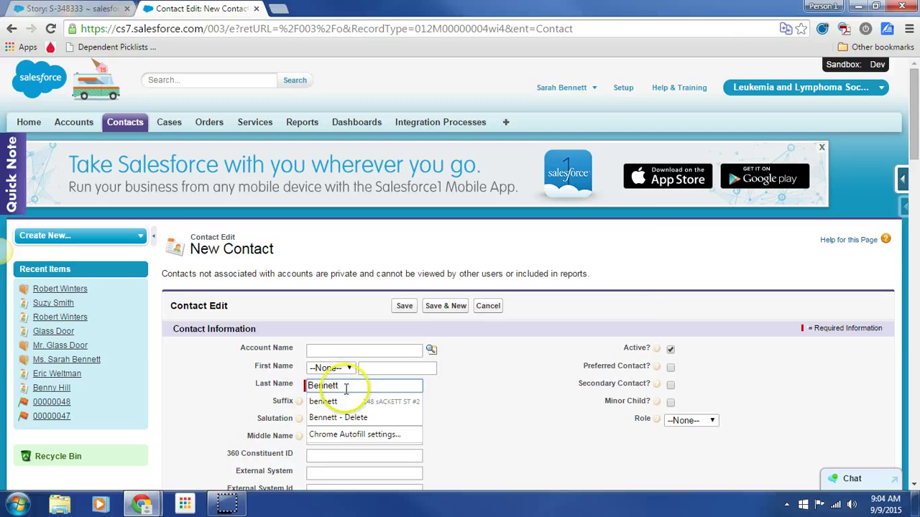
Link the contact to its household account via the lookup and save it
click(431, 350)
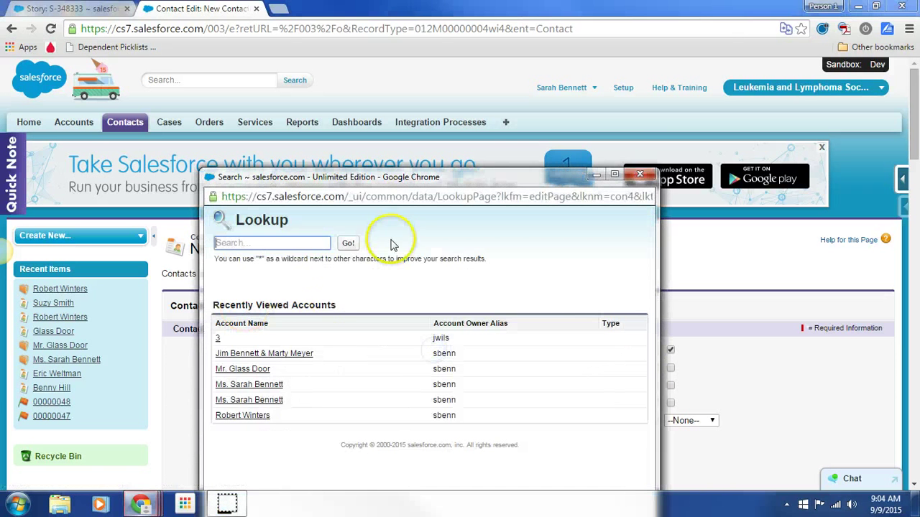
click(252, 296)
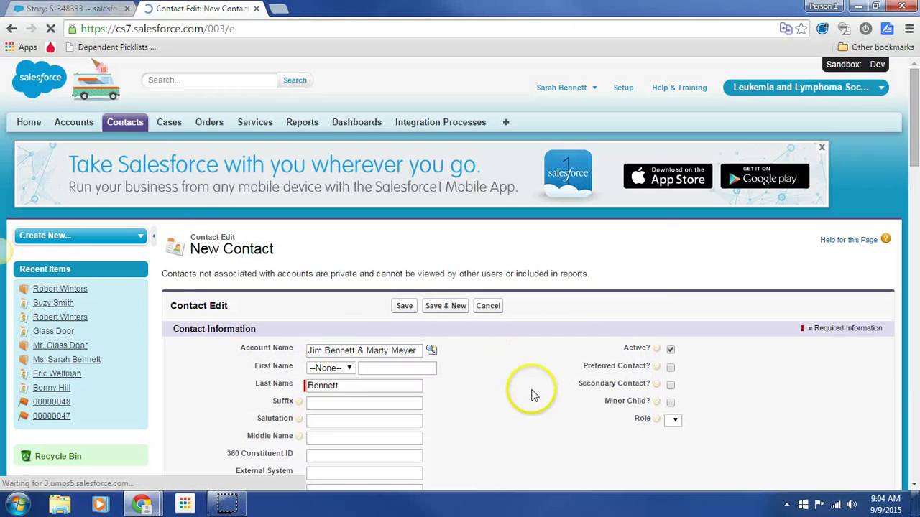
scroll(536, 403, down, 2)
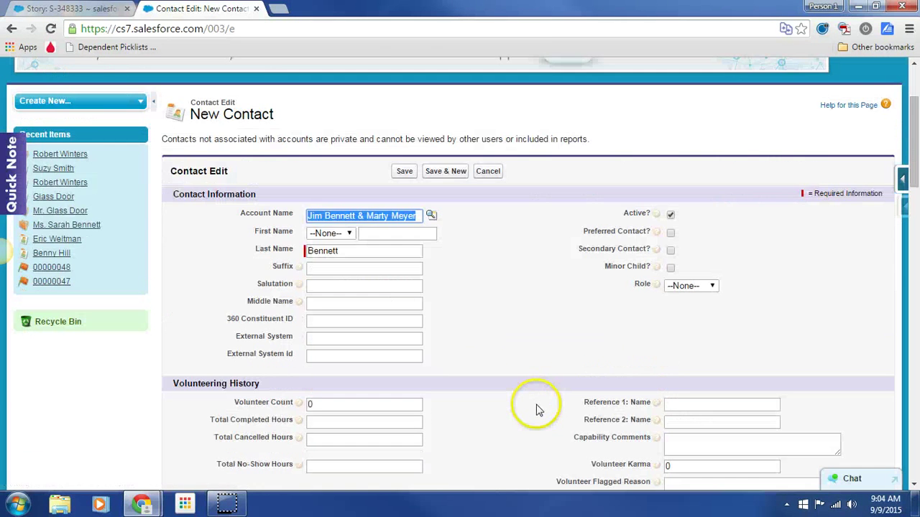
click(403, 171)
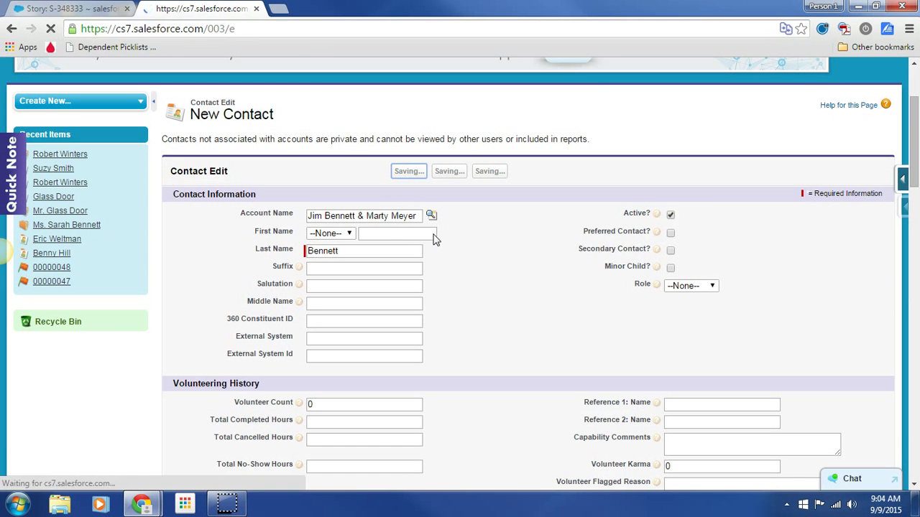
Look over the newly saved contact's record page
click(431, 250)
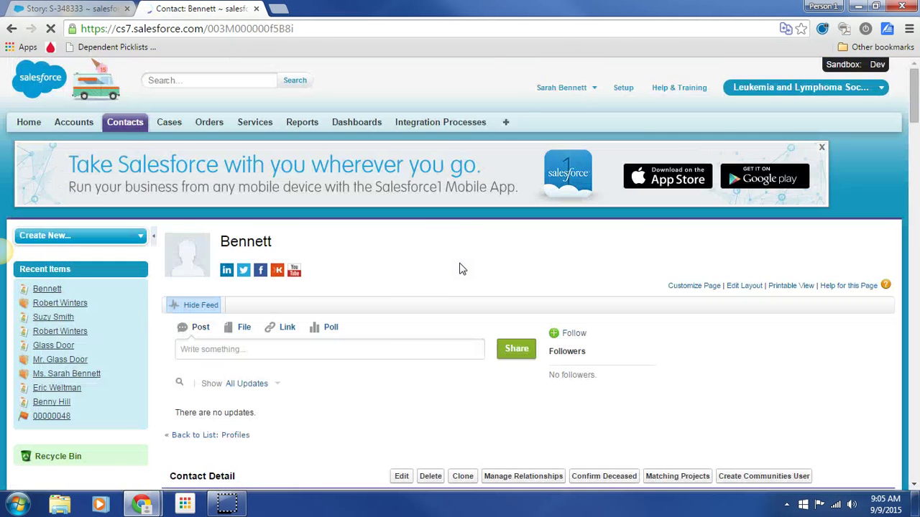
click(404, 351)
scroll(408, 352, down, 5)
scroll(406, 352, up, 2)
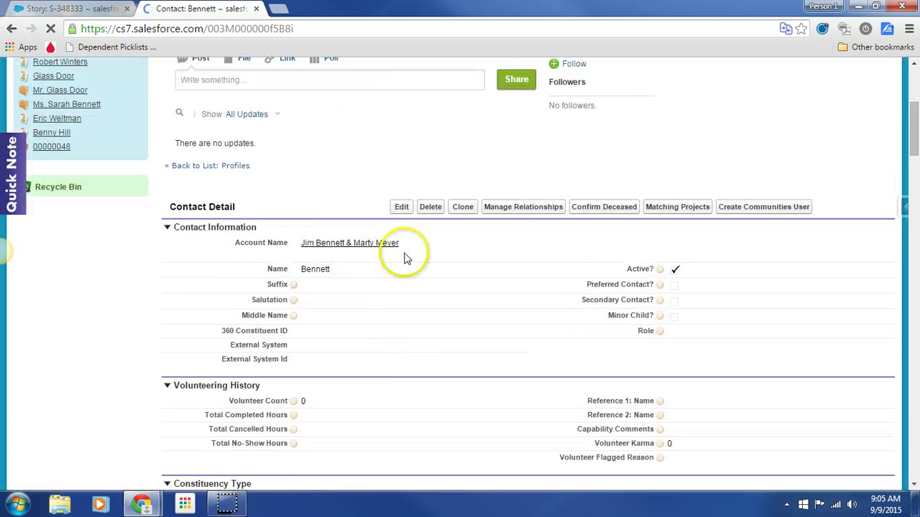
Add the contact's first name with salutation Ms., save, and return to Story S-348335
double_click(342, 281)
click(479, 179)
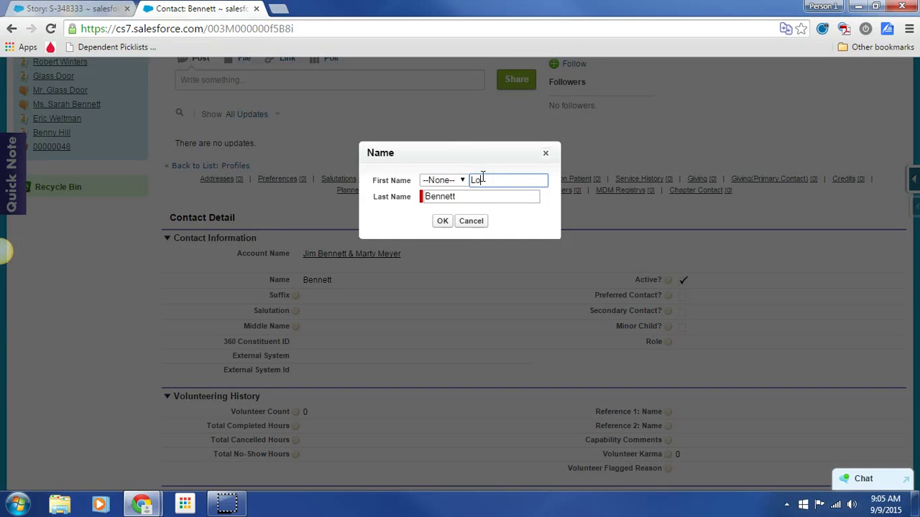
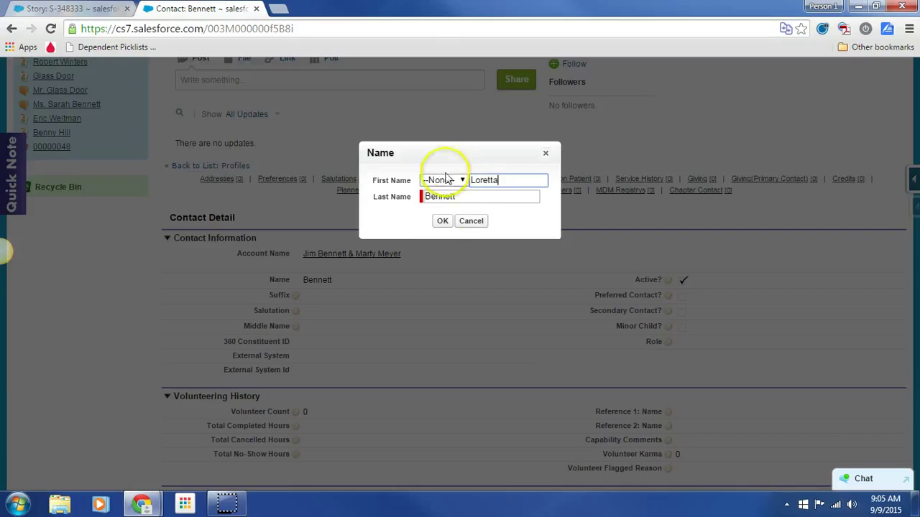
click(464, 181)
click(441, 209)
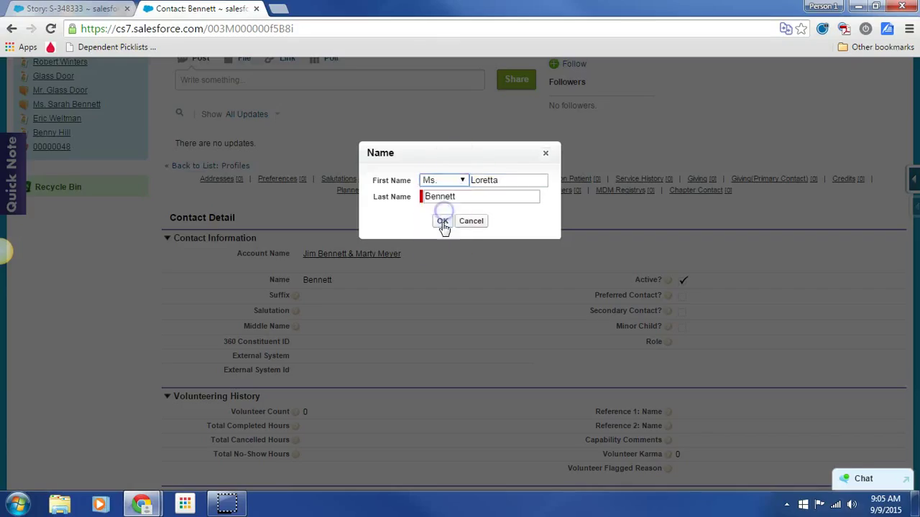
click(442, 221)
click(402, 218)
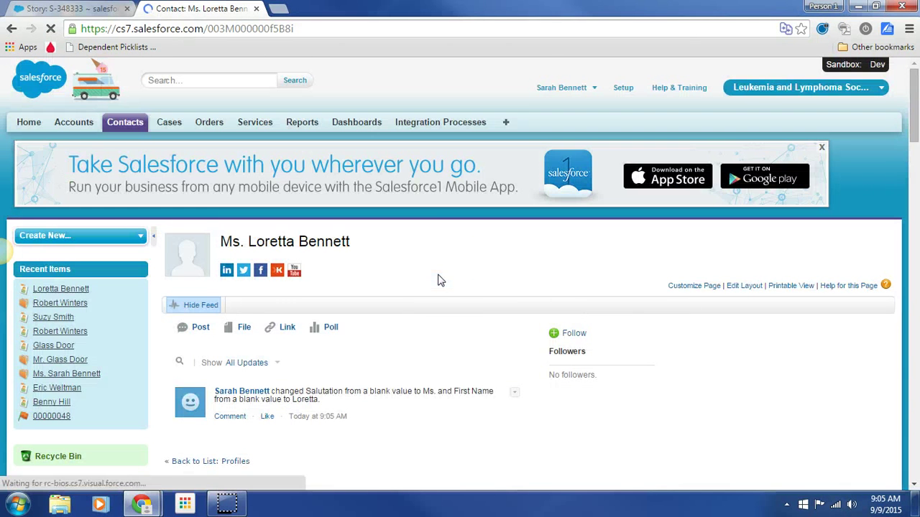
click(441, 309)
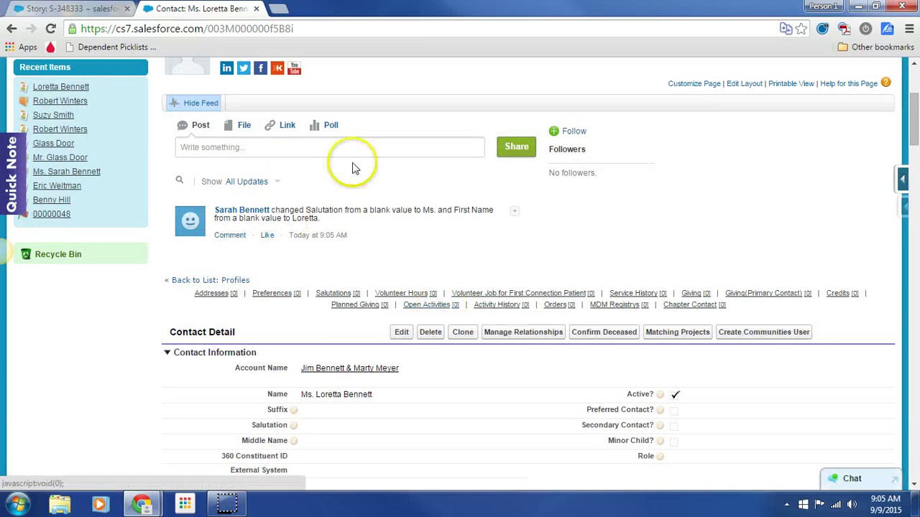
click(75, 8)
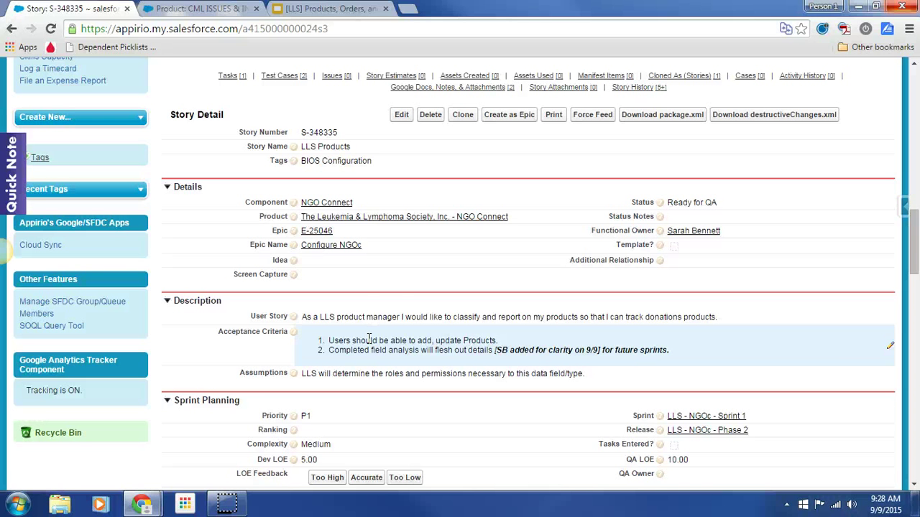
Switch to the CML ISSUES & INSIGHTS PARTICIPANT NOTEBOOK /FOLDER product record
click(203, 8)
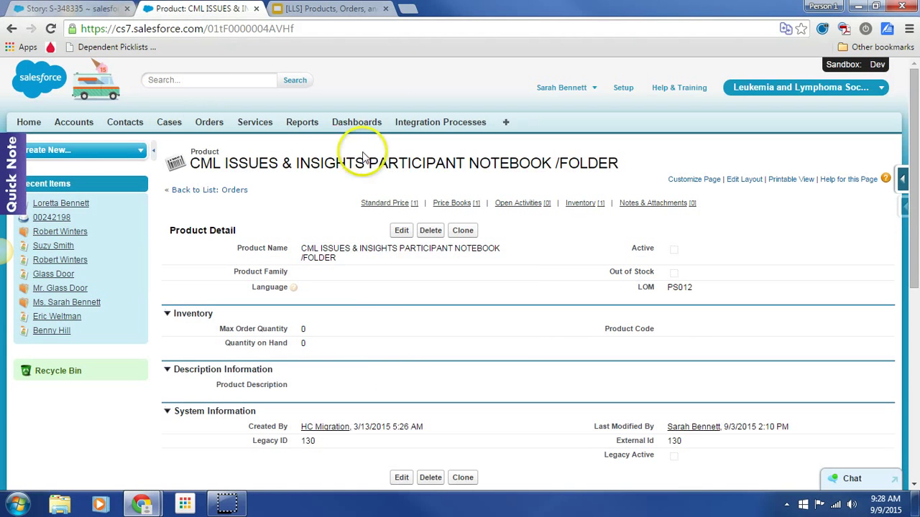
double_click(347, 259)
click(388, 249)
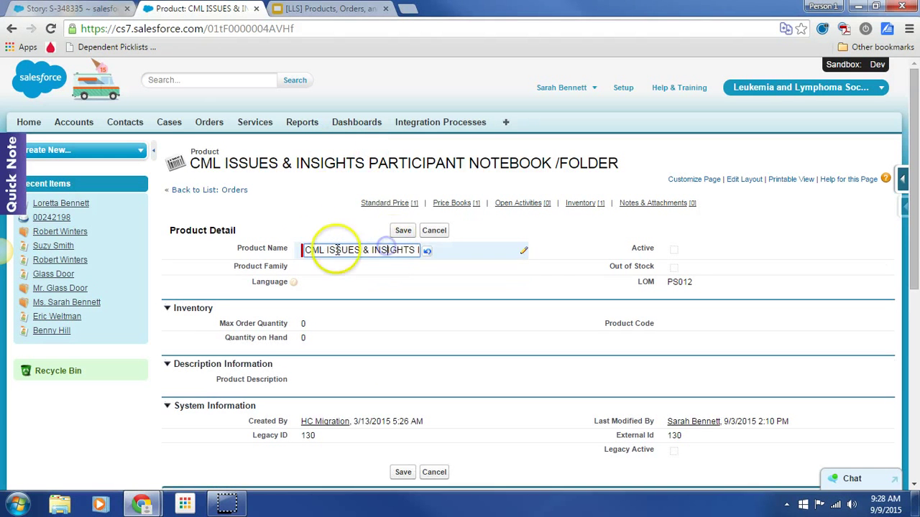
click(306, 250)
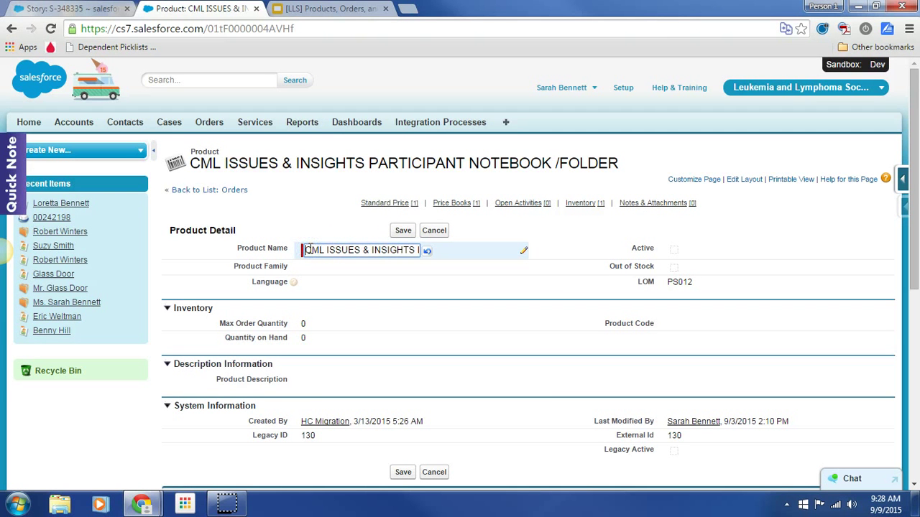
text(aa_)
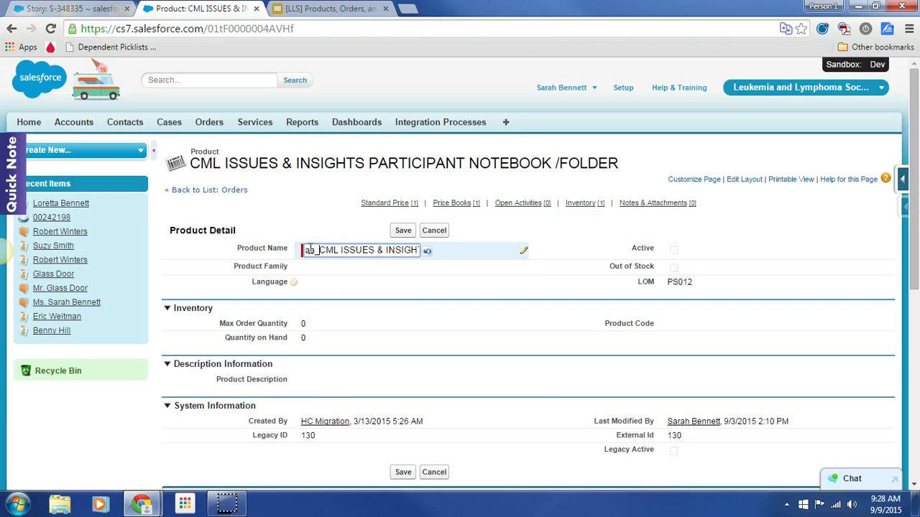
click(406, 233)
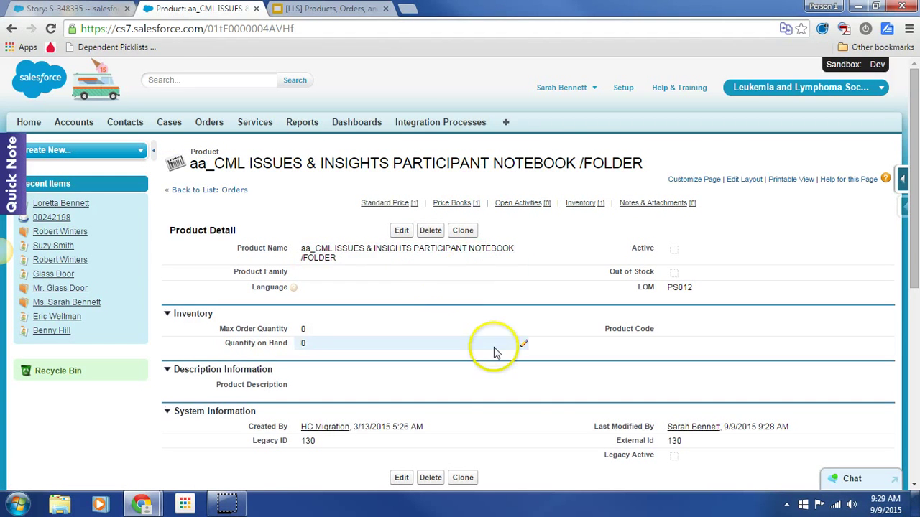
scroll(494, 349, down, 3)
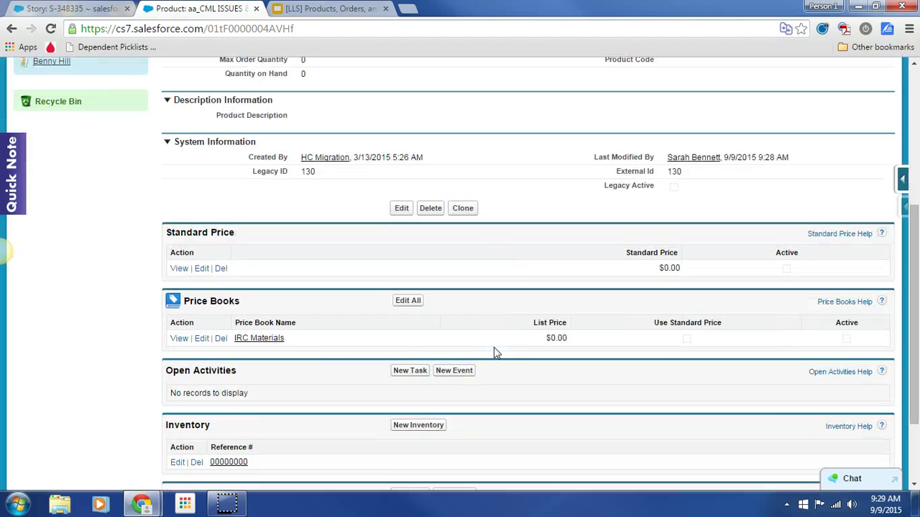
scroll(494, 349, up, 3)
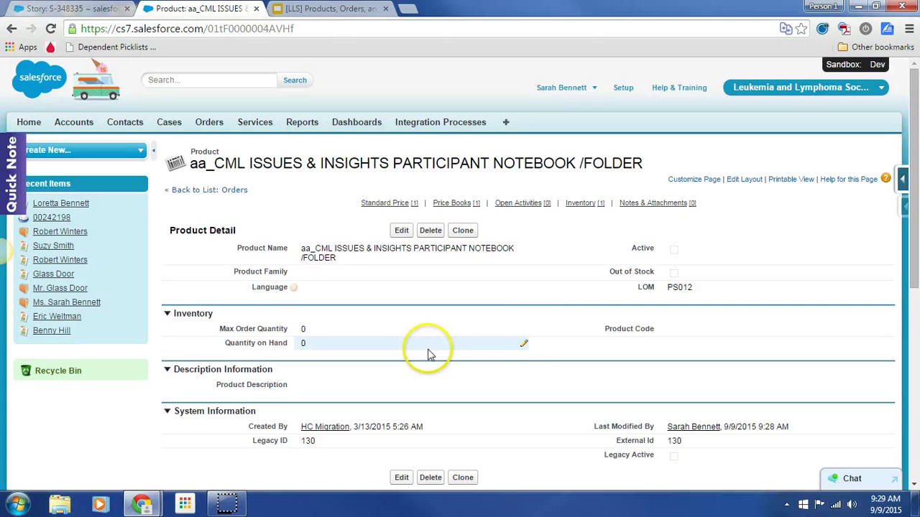
Scroll through Story S-348335's tasks, test cases and attachments
click(72, 9)
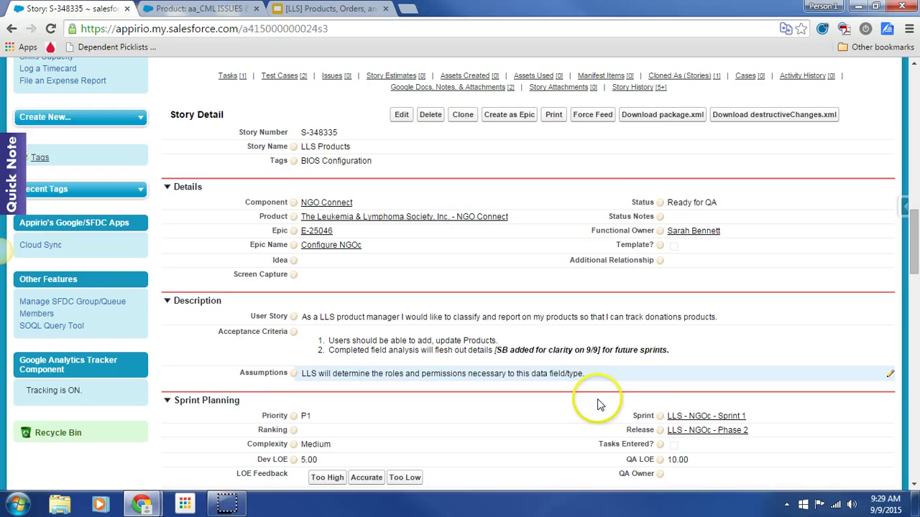
scroll(591, 421, down, 5)
scroll(591, 421, down, 4)
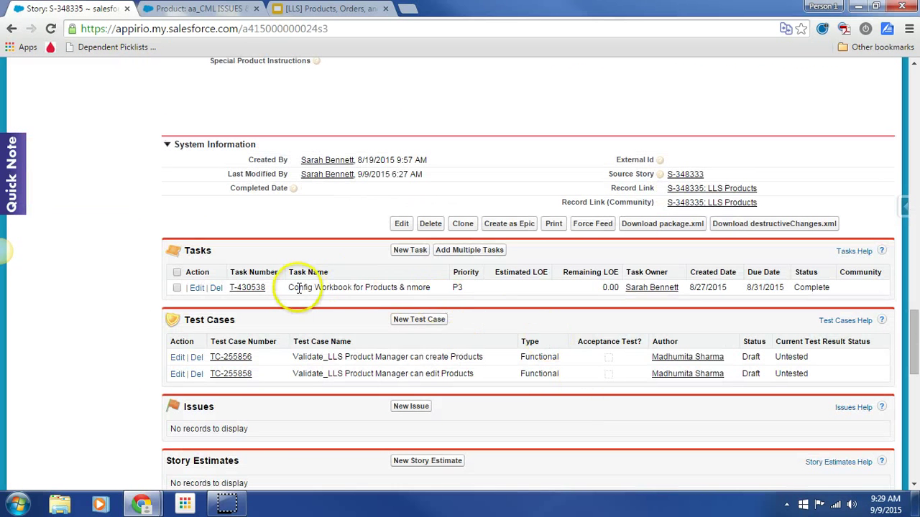
scroll(314, 400, down, 5)
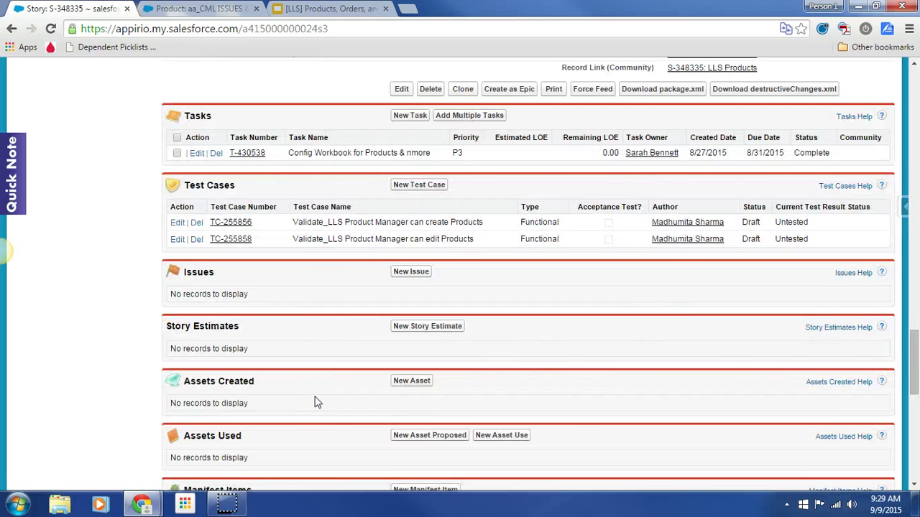
scroll(314, 400, down, 2)
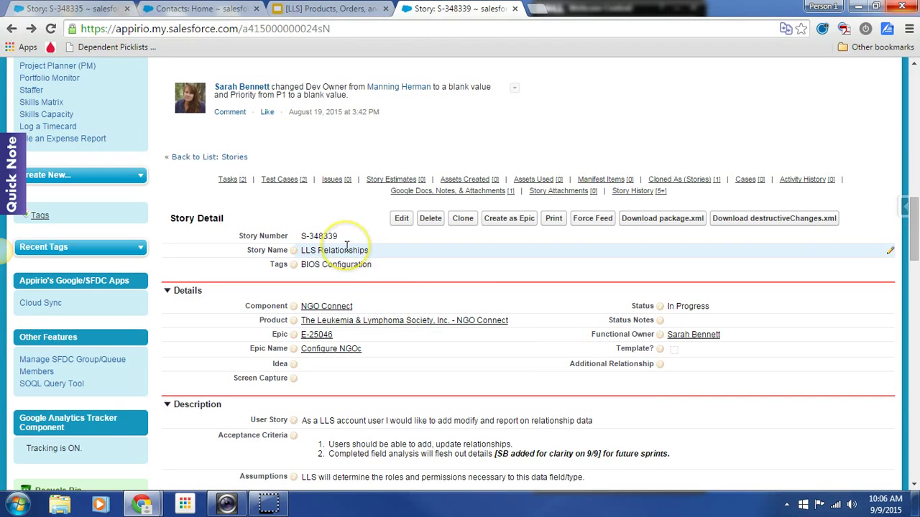
Read Story S-348339's User Story and Acceptance Criteria for LLS Relationships
scroll(466, 363, down, 1)
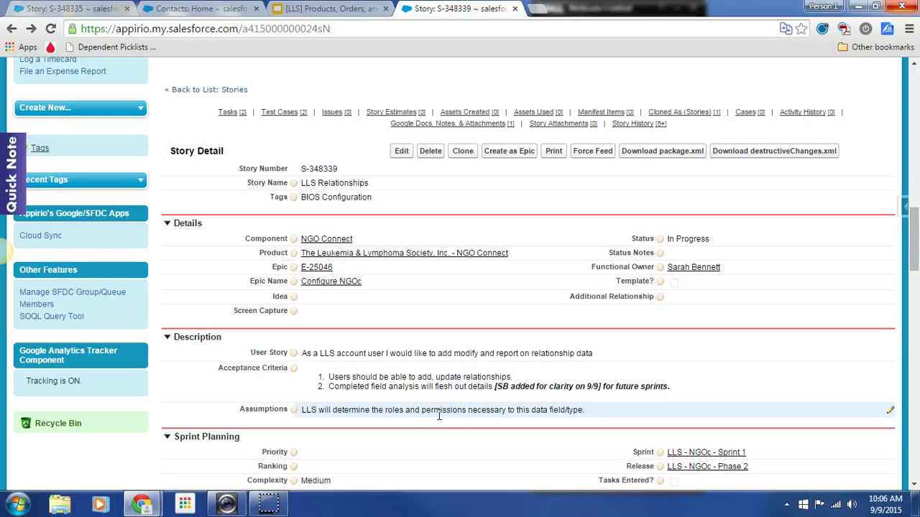
click(346, 355)
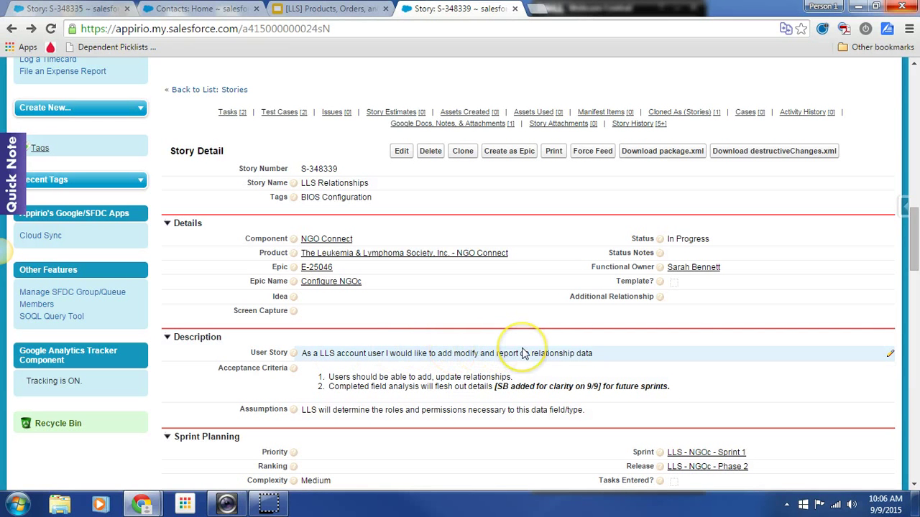
Open the recent contact's Manage Relationships page
click(181, 8)
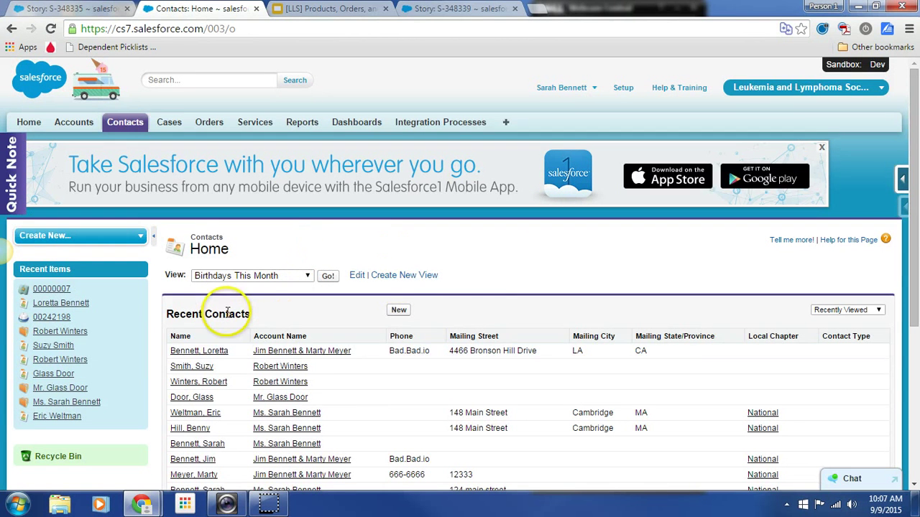
click(206, 355)
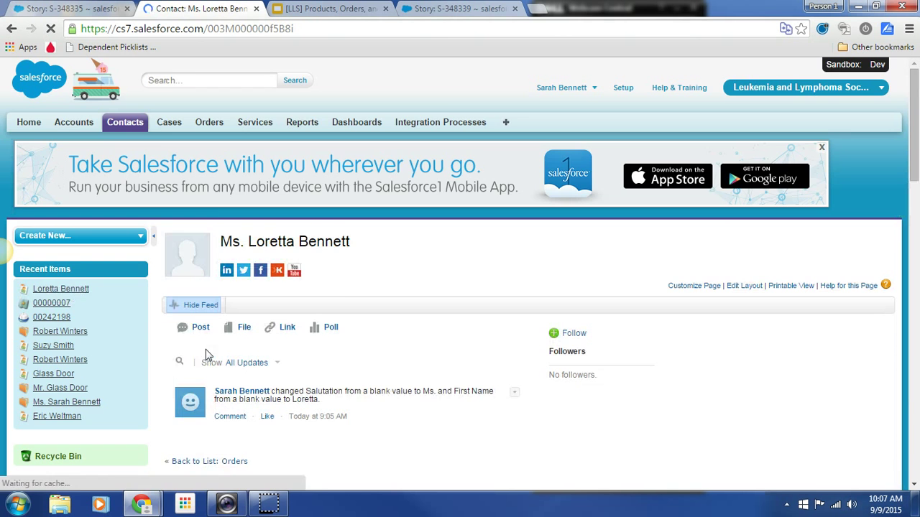
scroll(386, 360, down, 3)
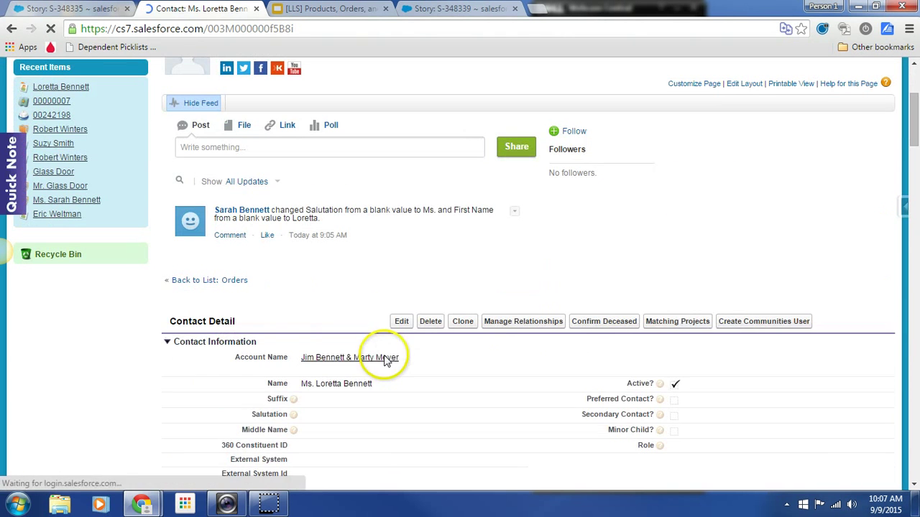
click(514, 334)
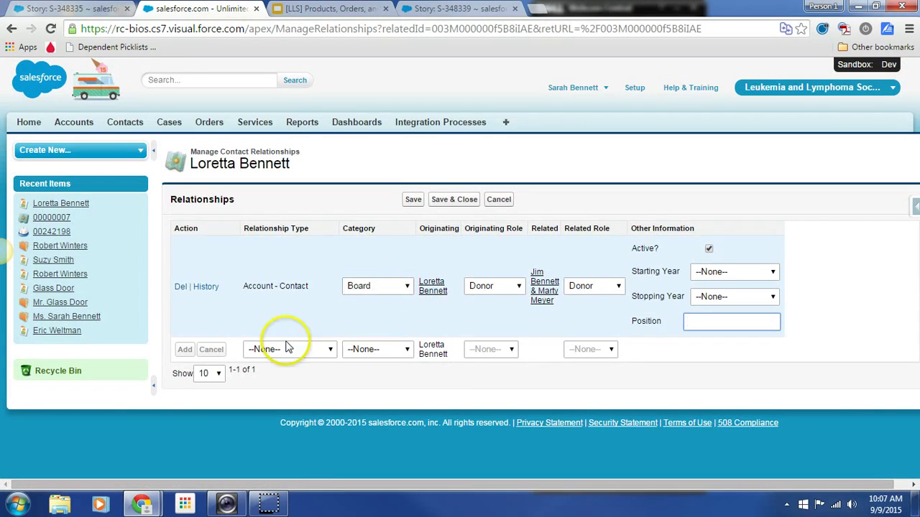
Add an Account - Contact relationship, category Board, Donor roles, linked to the chosen account
click(330, 349)
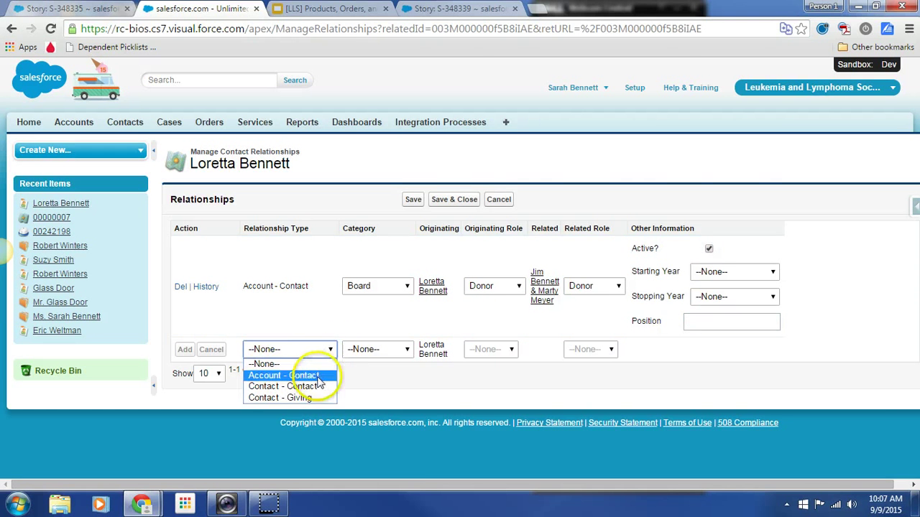
click(318, 377)
click(405, 381)
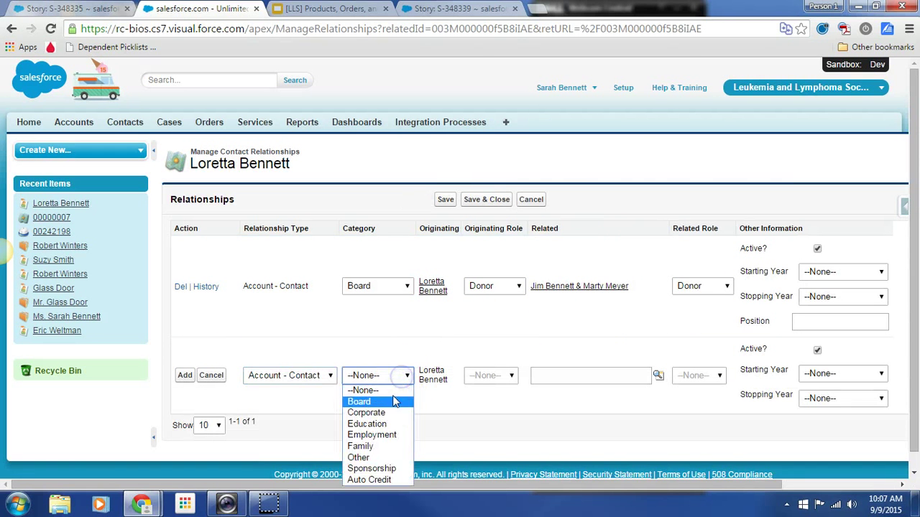
click(387, 401)
click(521, 390)
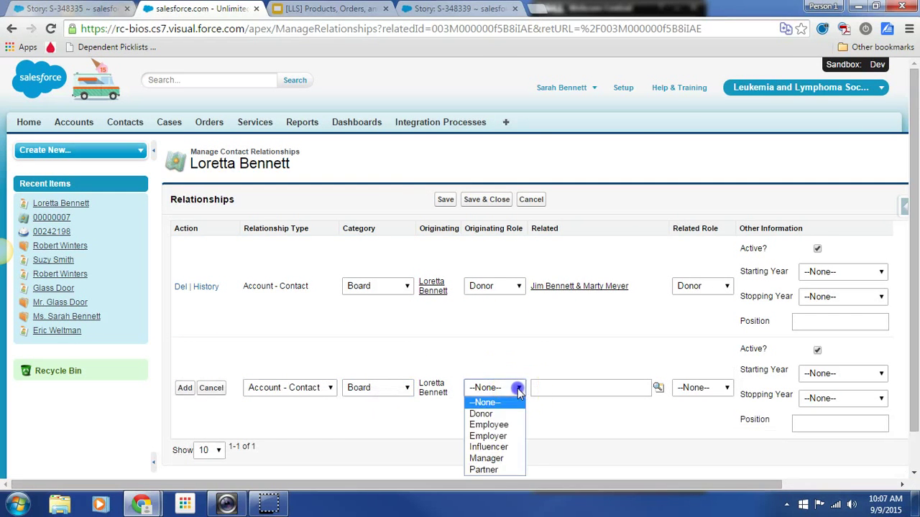
click(493, 412)
click(657, 389)
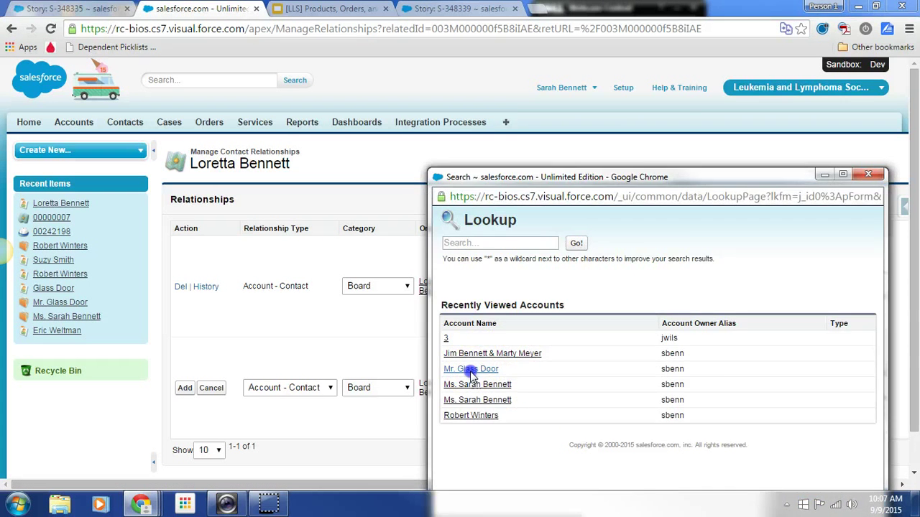
click(471, 369)
click(727, 389)
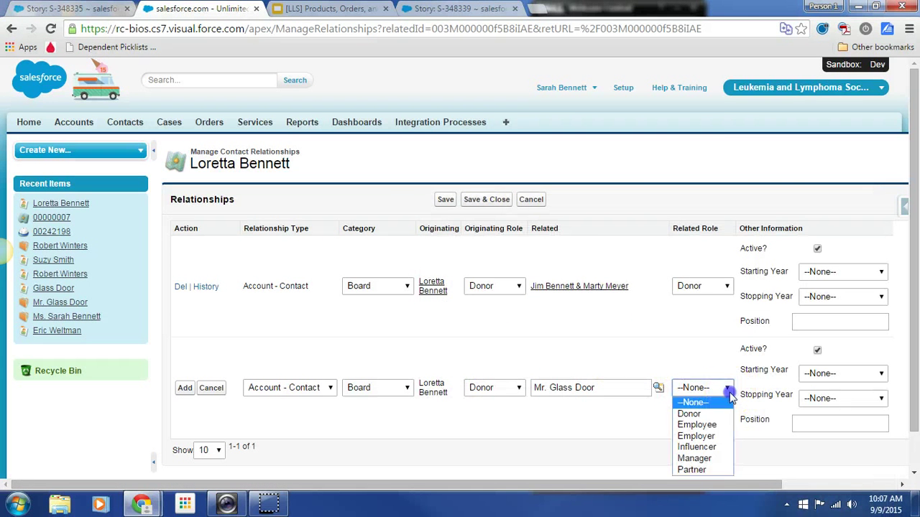
click(710, 415)
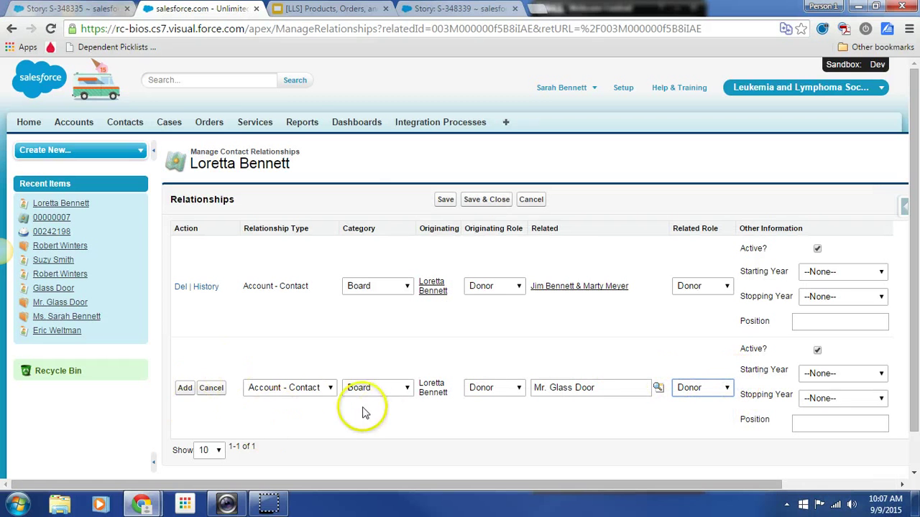
click(185, 388)
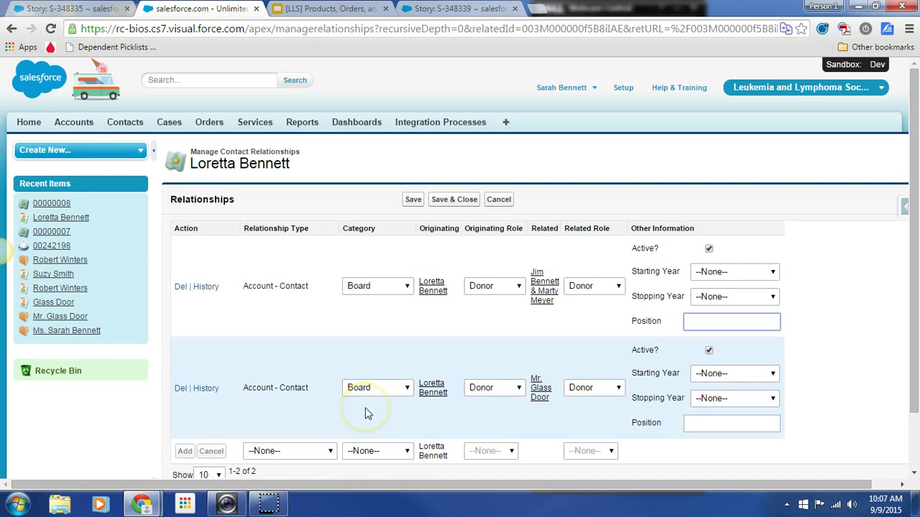
Set the second relationship's originating role to Employee and category to Employment
click(507, 389)
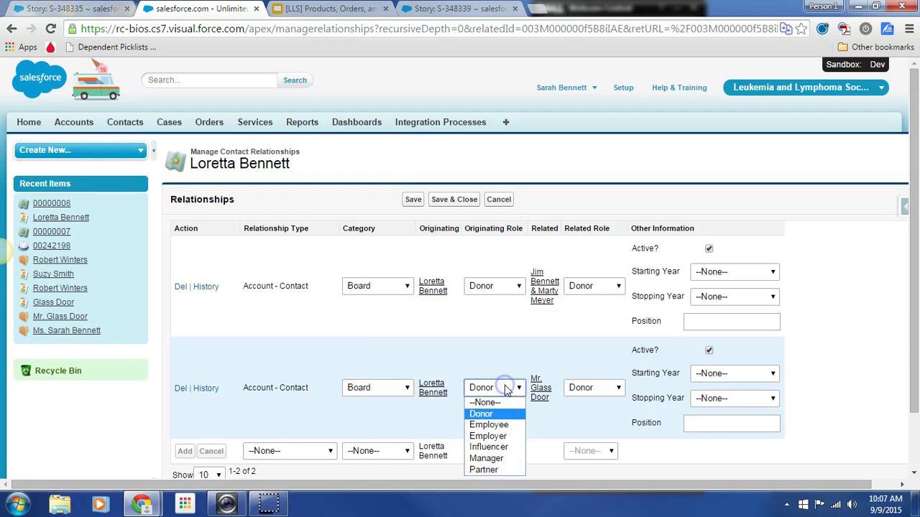
click(502, 427)
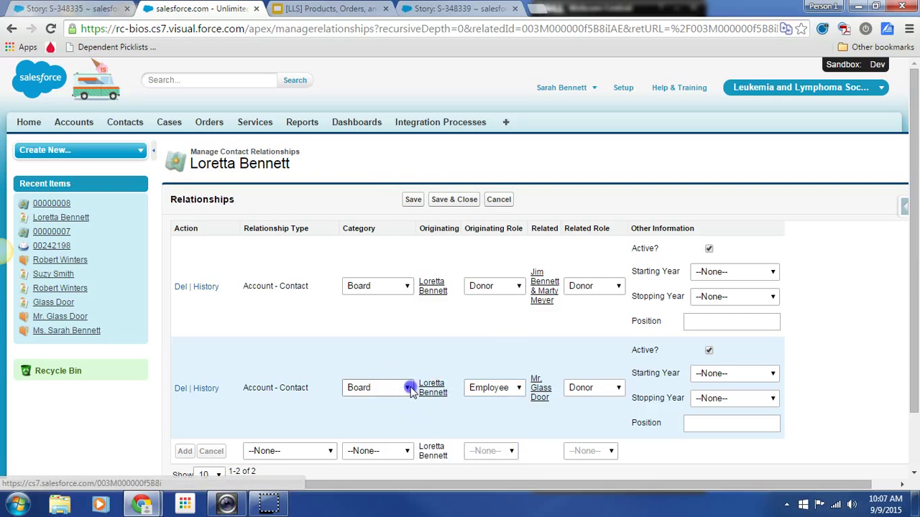
click(404, 388)
click(399, 328)
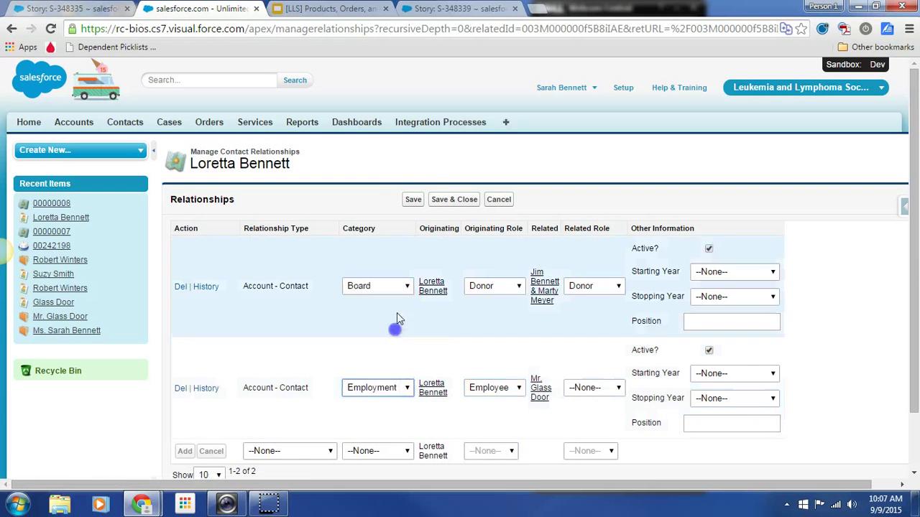
scroll(473, 409, down, 3)
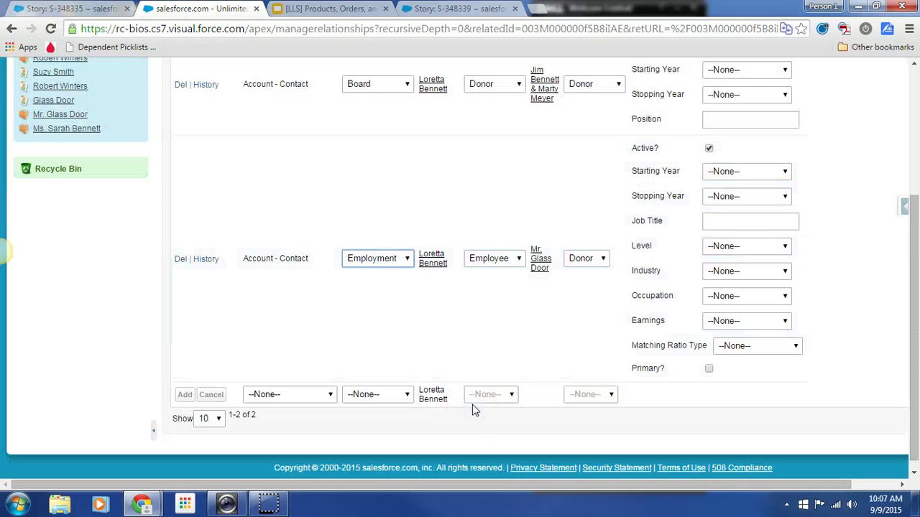